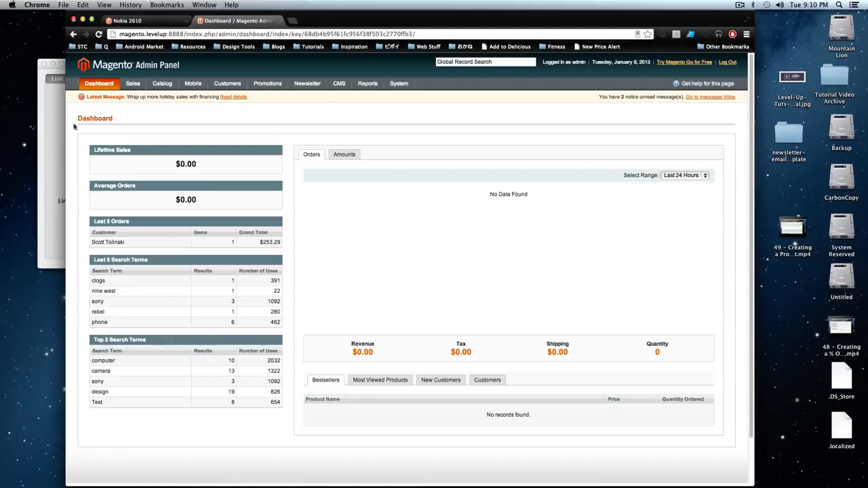
Open the Imported product's category assignments and add it to the Magento Tutorials subcategory under Tutorials.
{"action": "mouse_move", "coordinate": [152, 87]}
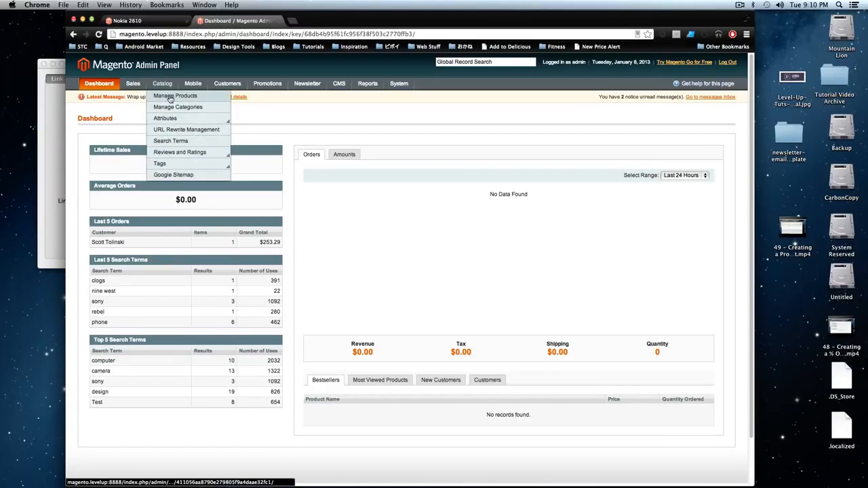
{"action": "left_click", "coordinate": [170, 99]}
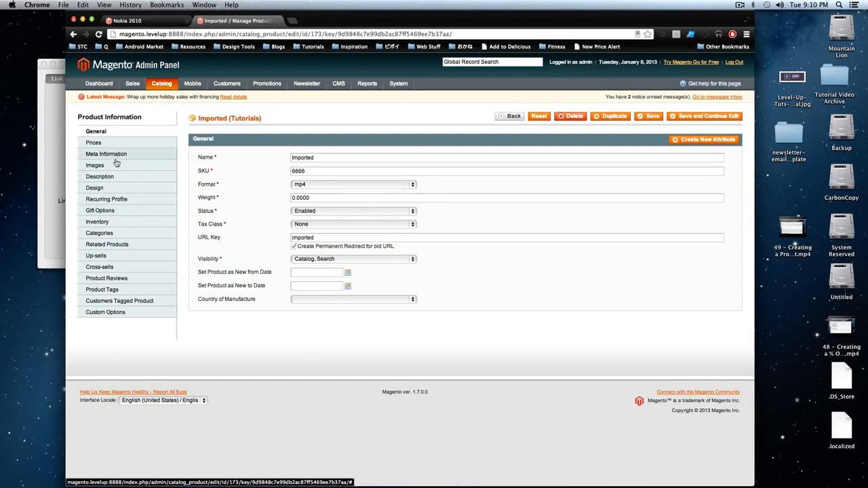
{"action": "left_click", "coordinate": [117, 233]}
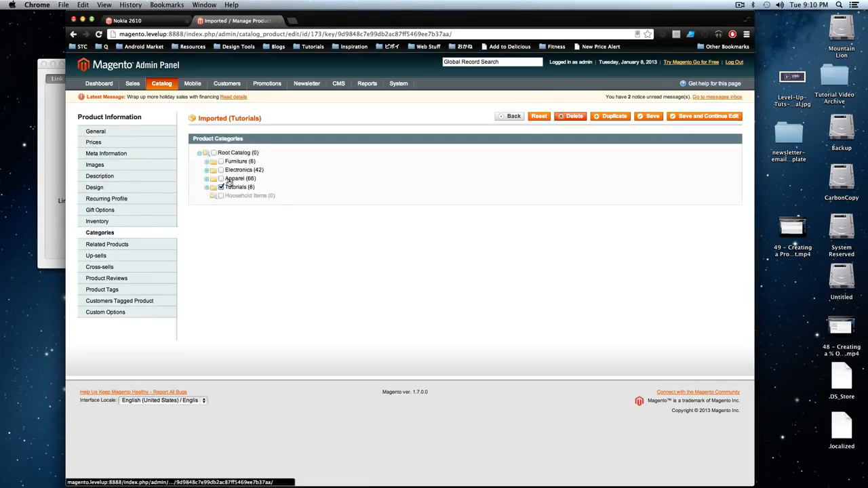
{"action": "left_click", "coordinate": [207, 188]}
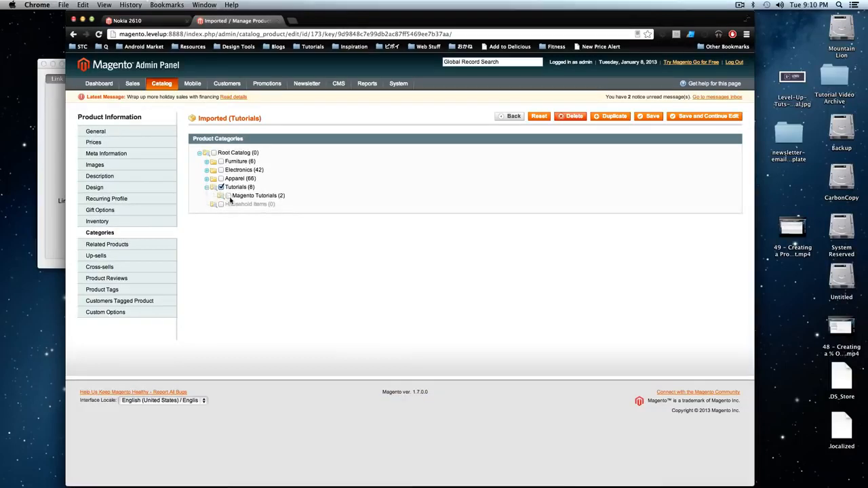
{"action": "left_click", "coordinate": [234, 196]}
Go to category management, rename the Womens subcategory under Shoes to "Men & Womens" and save it.
{"action": "mouse_move", "coordinate": [141, 85]}
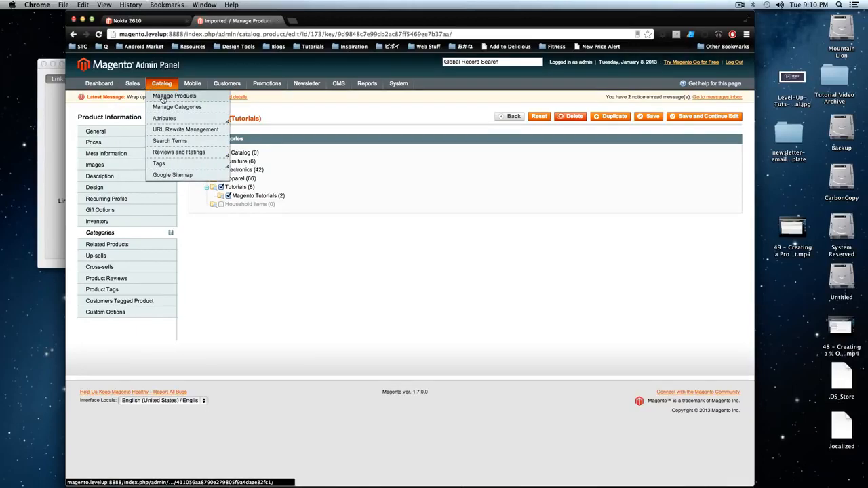
{"action": "left_click", "coordinate": [163, 111]}
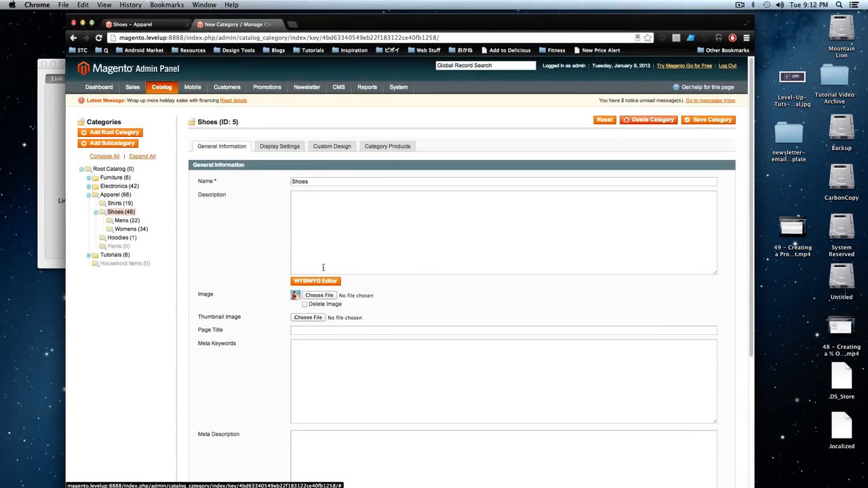
{"action": "left_click", "coordinate": [132, 222]}
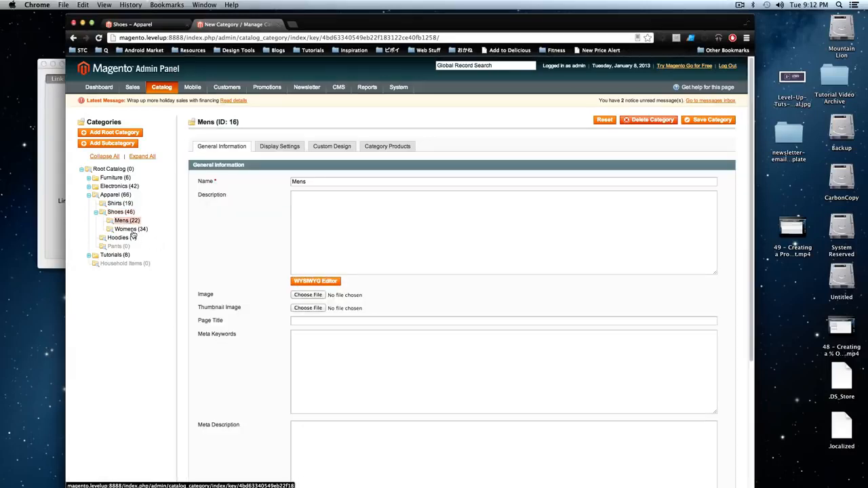
{"action": "left_click", "coordinate": [133, 230]}
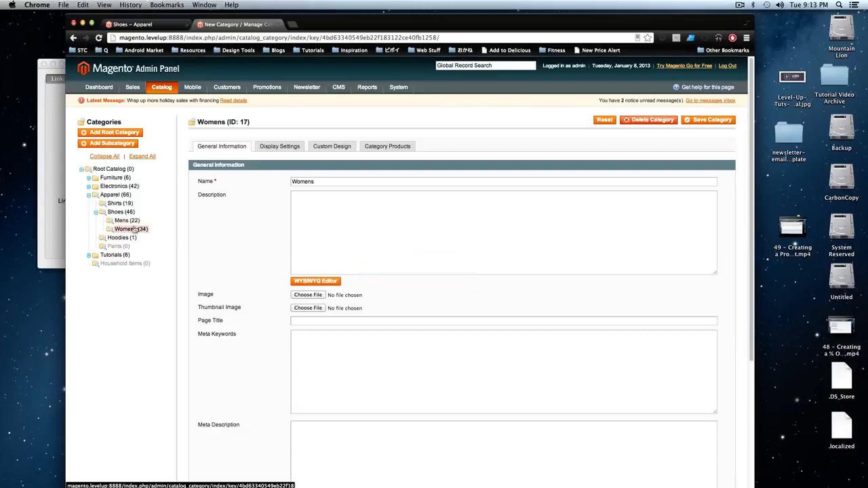
{"action": "double_click", "coordinate": [290, 181]}
{"action": "left_click", "coordinate": [291, 181]}
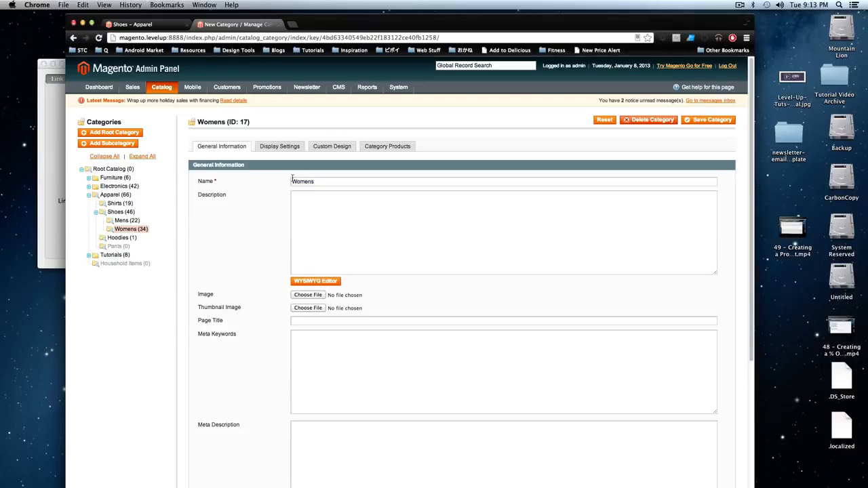
{"action": "type", "text": "Men &"}
{"action": "left_click", "coordinate": [719, 120]}
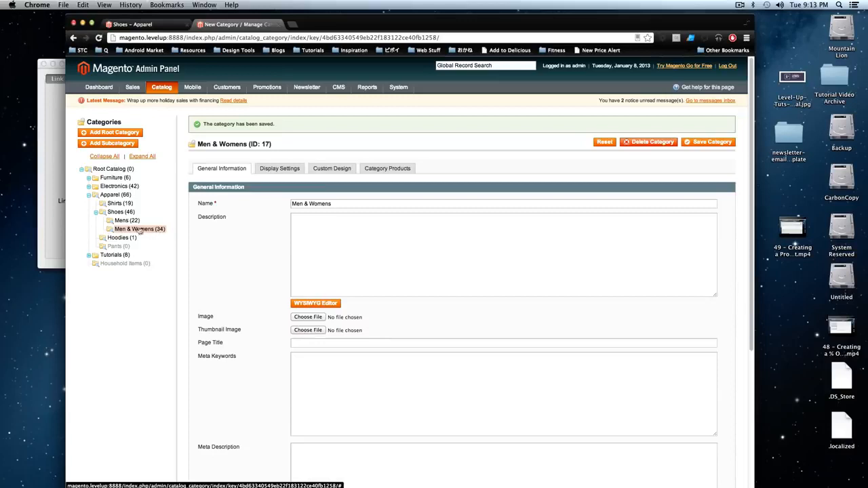
Set the Mens shoe subcategory's Is Active option to No and save the category.
{"action": "left_click", "coordinate": [126, 220]}
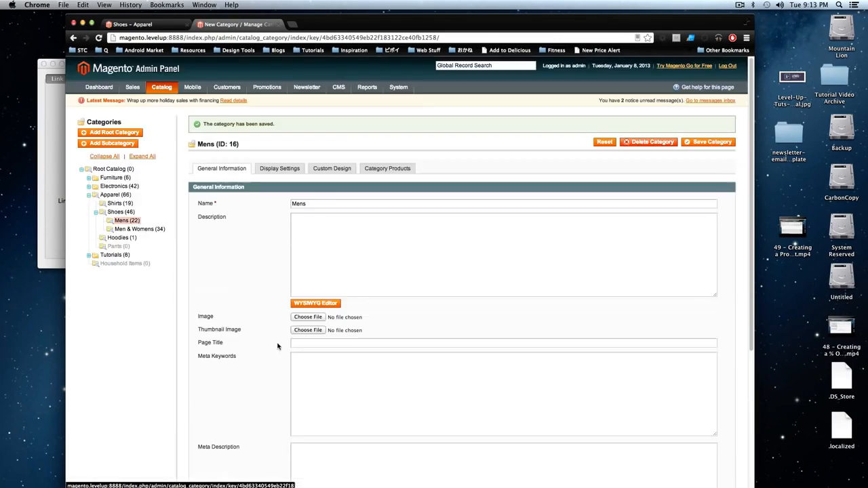
{"action": "scroll", "coordinate": [277, 348], "scroll_direction": "down", "scroll_amount": 5}
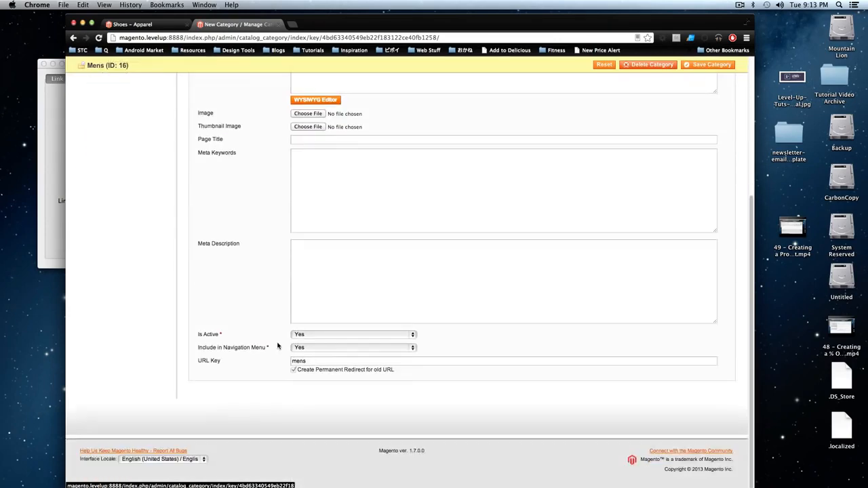
{"action": "left_click", "coordinate": [363, 334]}
{"action": "left_click", "coordinate": [316, 344]}
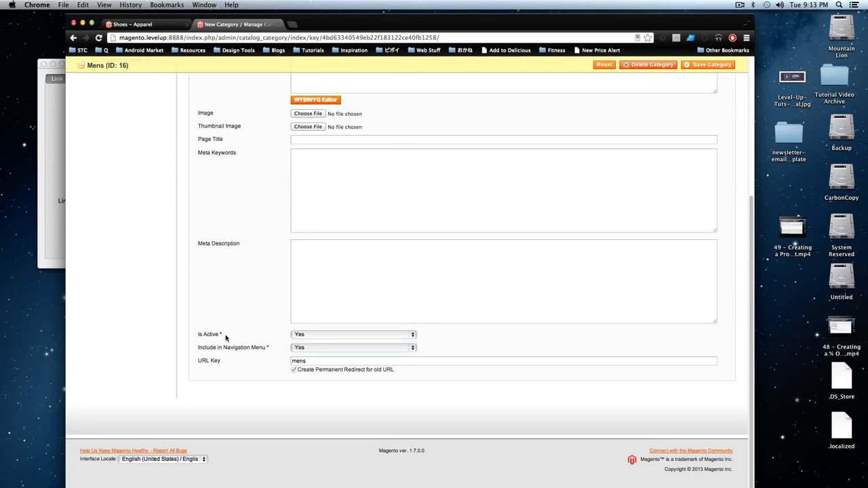
{"action": "scroll", "coordinate": [401, 217], "scroll_direction": "up", "scroll_amount": 10}
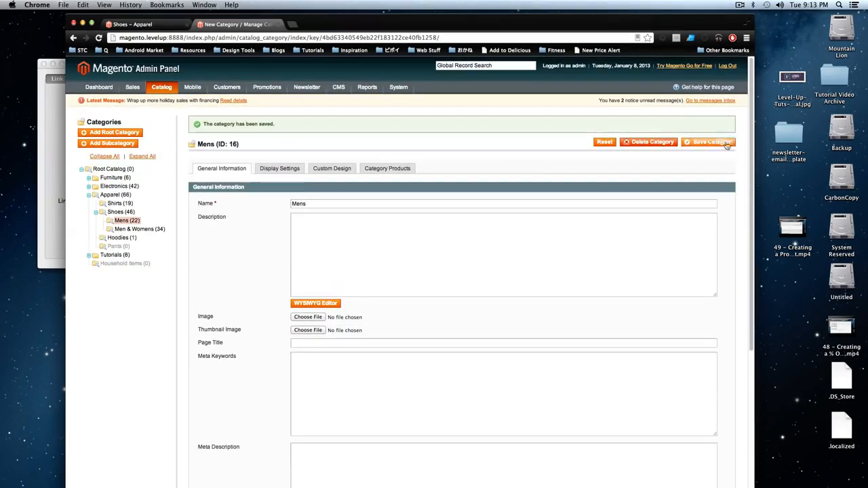
{"action": "left_click", "coordinate": [723, 143]}
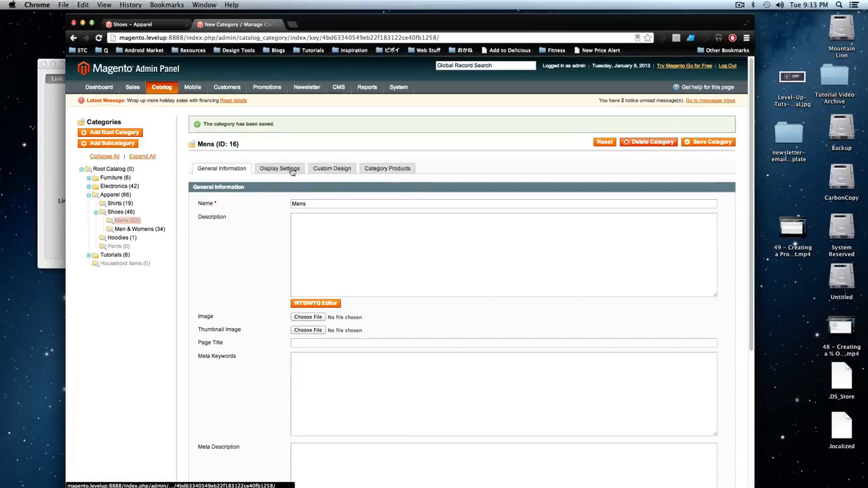
Assign all not-yet-included products whose names contain "Men'" to the Men & Womens category and save it.
{"action": "triple_click", "coordinate": [228, 145]}
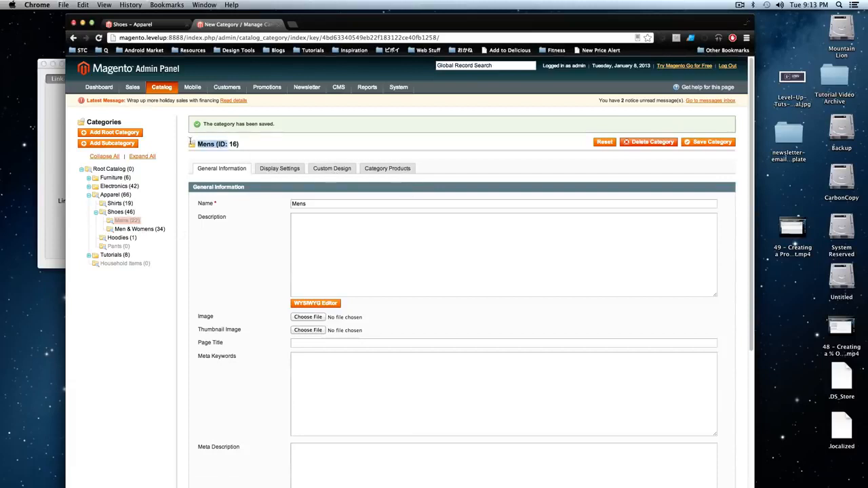
{"action": "left_click", "coordinate": [407, 170]}
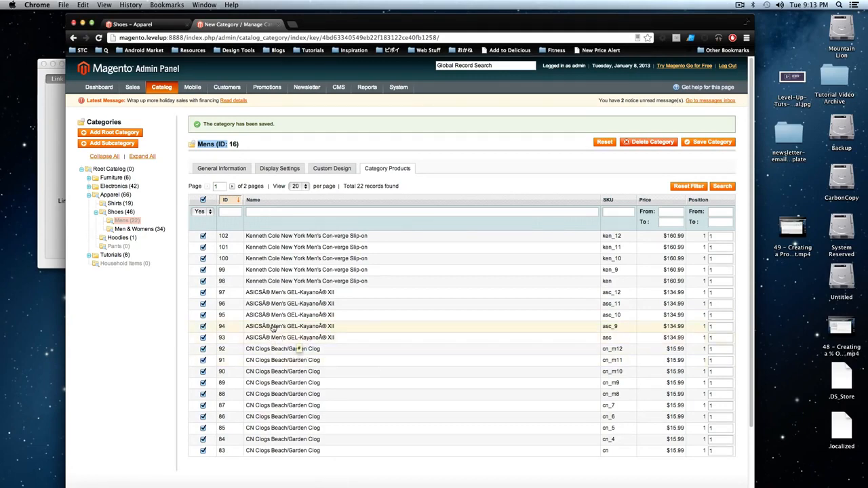
{"action": "left_click", "coordinate": [148, 229]}
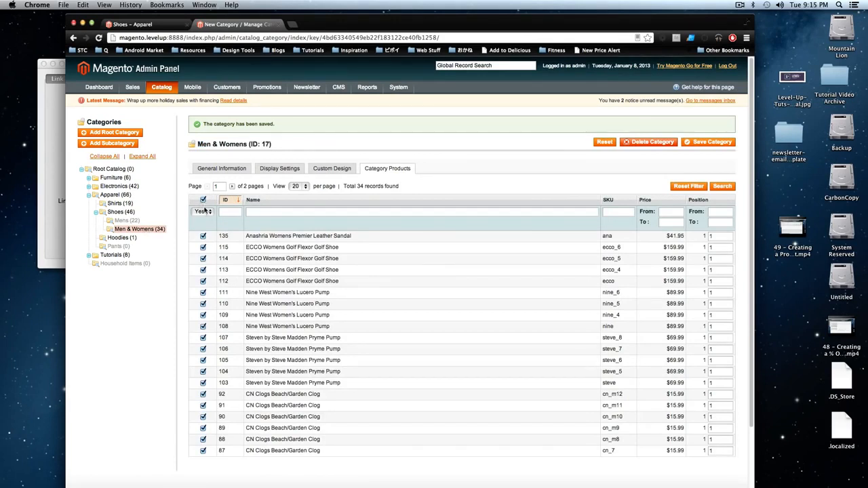
{"action": "left_click", "coordinate": [204, 212]}
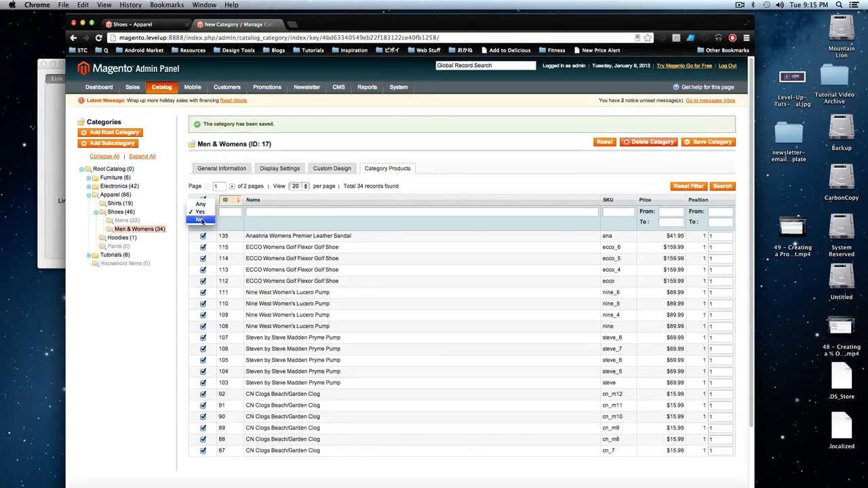
{"action": "left_click", "coordinate": [200, 220]}
{"action": "left_click", "coordinate": [263, 212]}
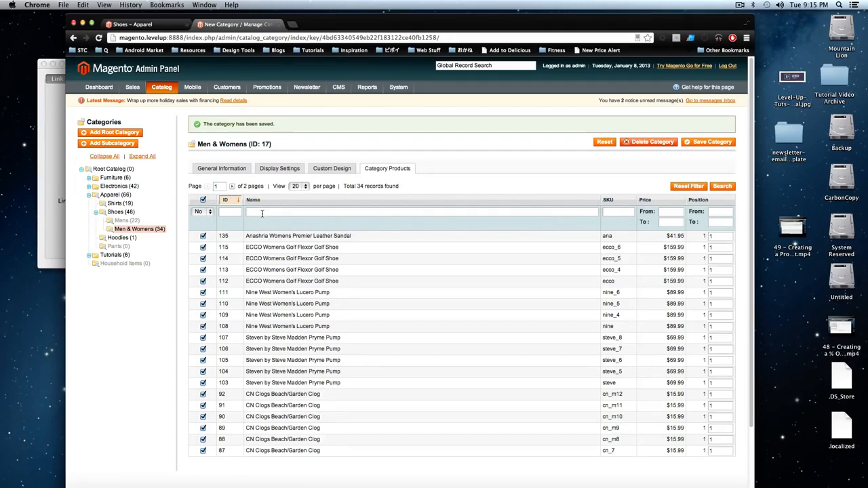
{"action": "type", "text": "Men'"}
{"action": "key", "text": "Return"}
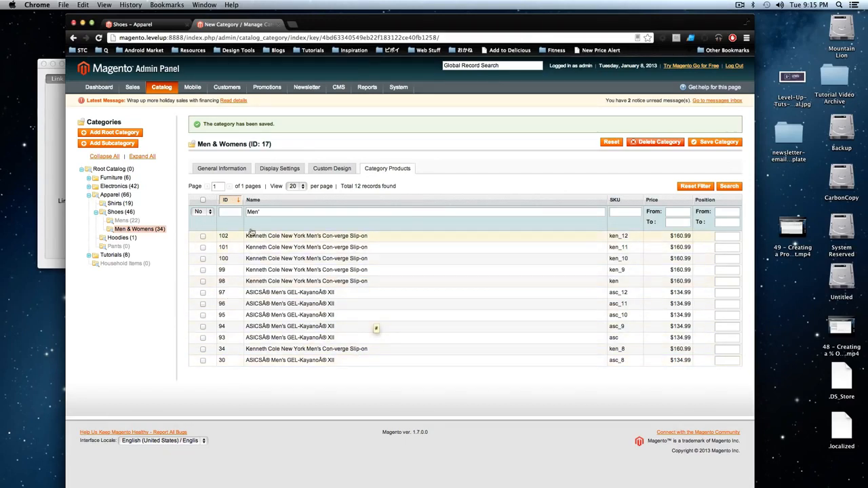
{"action": "left_click", "coordinate": [202, 201]}
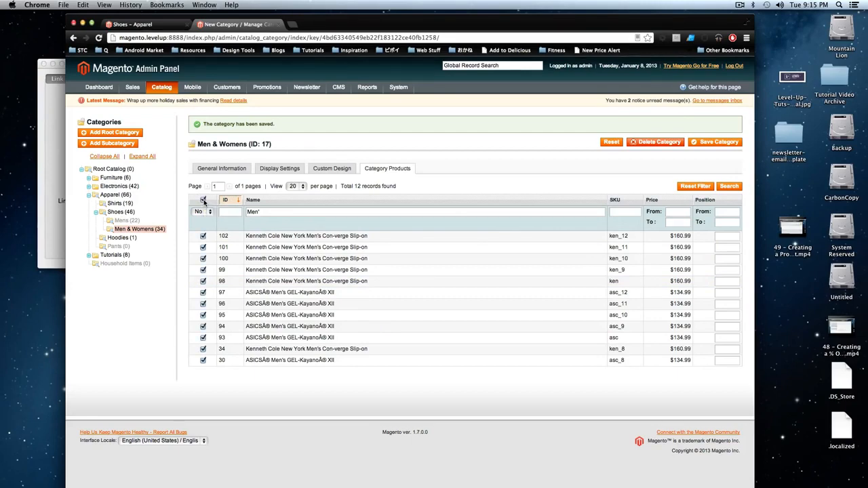
{"action": "left_click", "coordinate": [717, 143]}
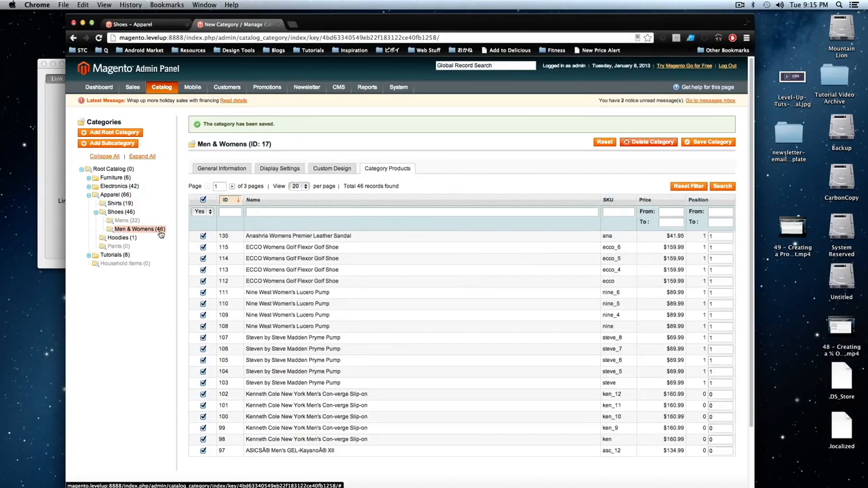
{"action": "left_click", "coordinate": [142, 231]}
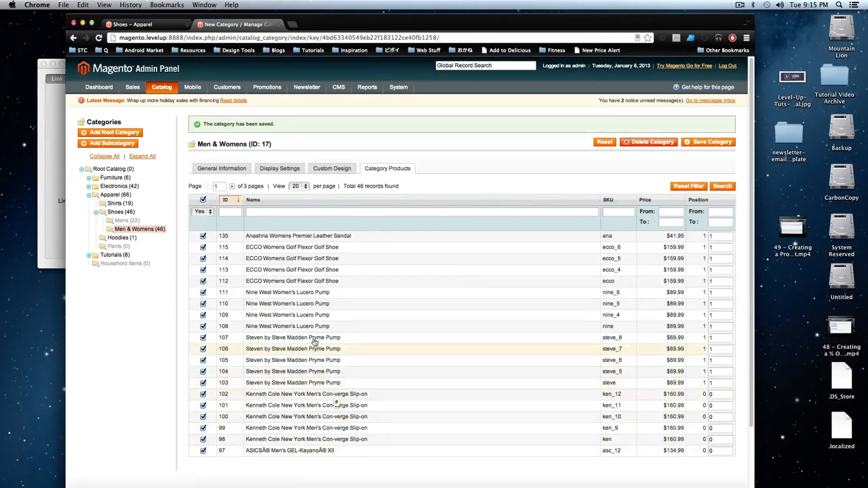
Rename the Mens shoe subcategory to "Childrens" and save it.
{"action": "left_click", "coordinate": [137, 223]}
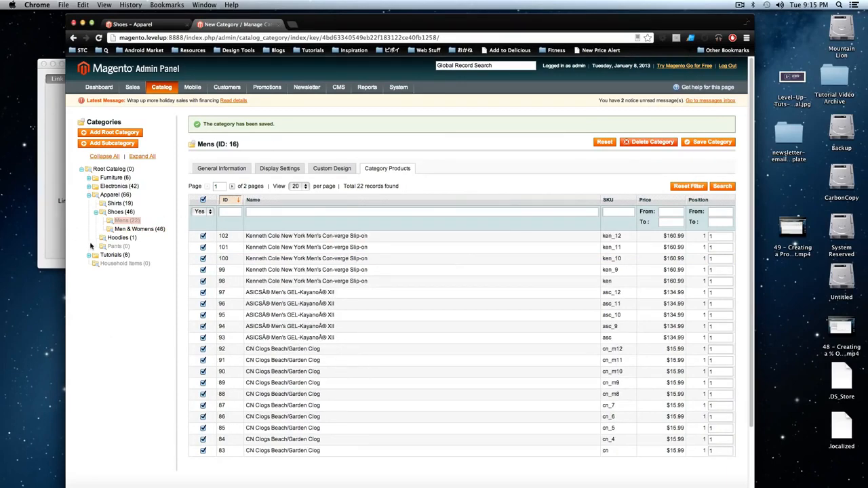
{"action": "left_click", "coordinate": [122, 224]}
{"action": "left_click", "coordinate": [204, 169]}
{"action": "double_click", "coordinate": [309, 205]}
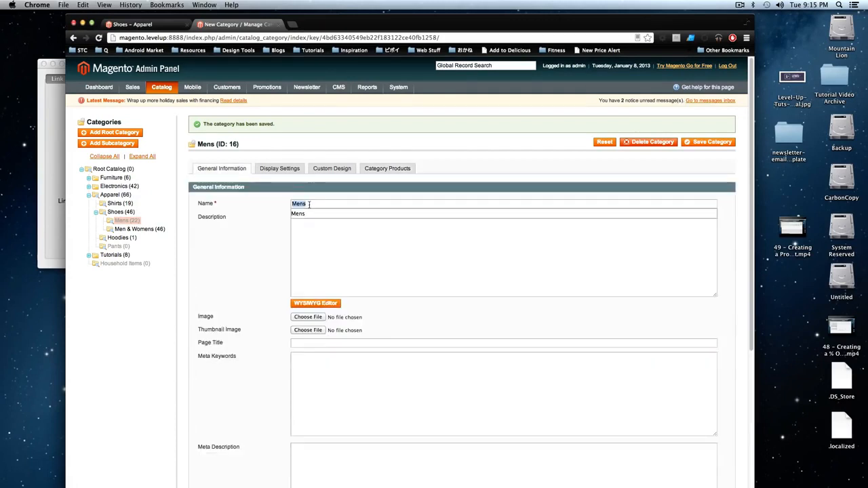
{"action": "type", "text": "Childr"}
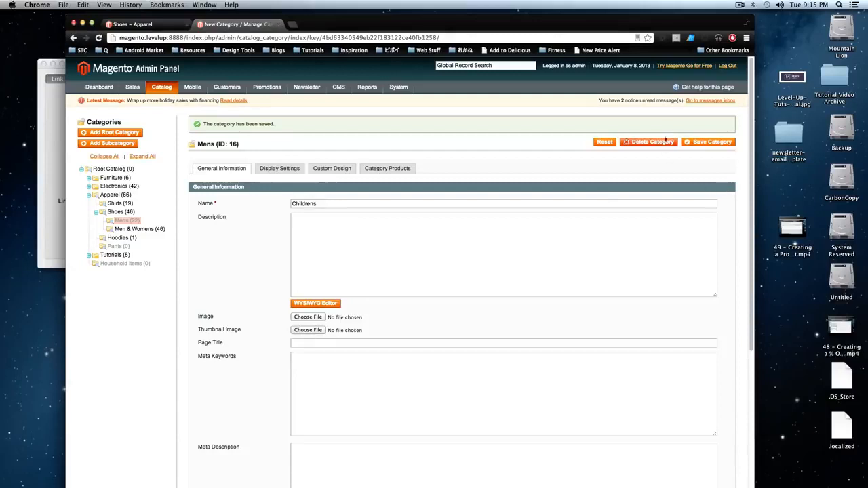
{"action": "left_click", "coordinate": [707, 144]}
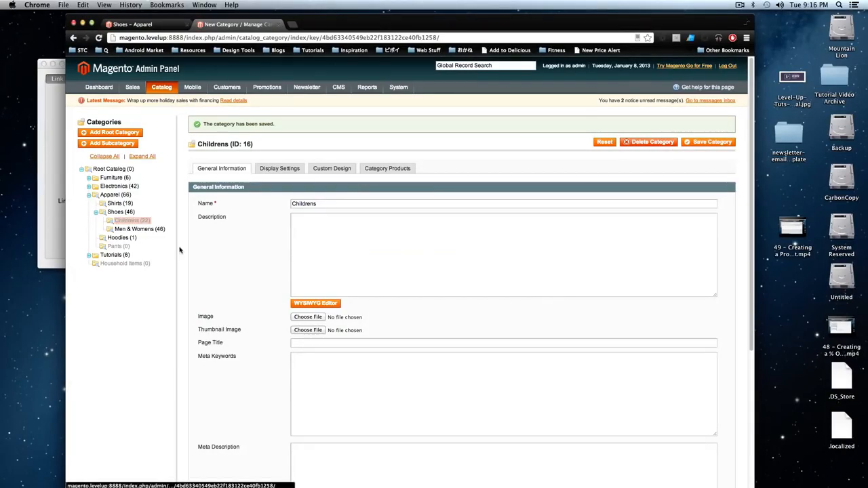
Set the Childrens category's Is Active option to Yes.
{"action": "scroll", "coordinate": [305, 328], "scroll_direction": "down", "scroll_amount": 5}
{"action": "left_click", "coordinate": [328, 337]}
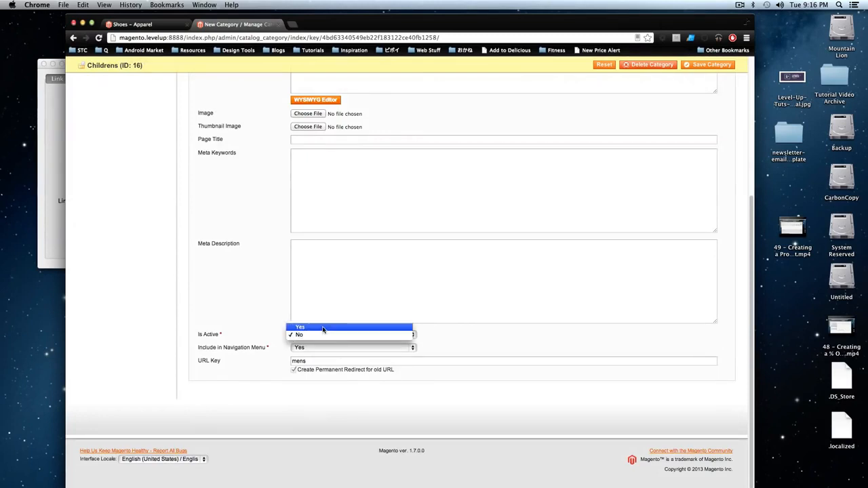
{"action": "left_click", "coordinate": [328, 328]}
{"action": "scroll", "coordinate": [225, 272], "scroll_direction": "up", "scroll_amount": 5}
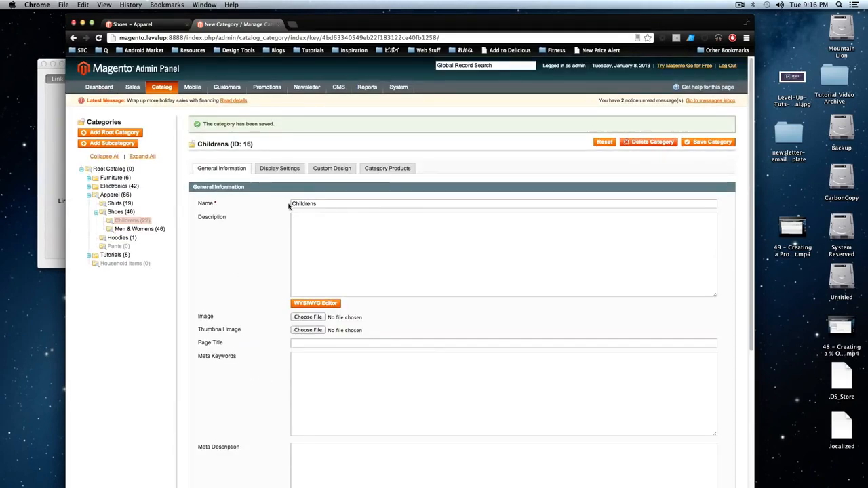
Unassign every product on the first page of the Childrens category's product list and save the category.
{"action": "left_click", "coordinate": [385, 171]}
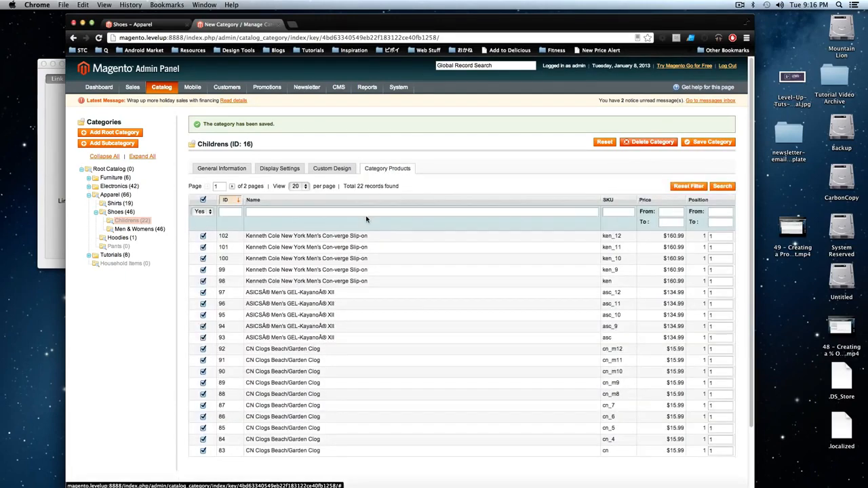
{"action": "left_click", "coordinate": [205, 211]}
{"action": "left_click", "coordinate": [207, 213]}
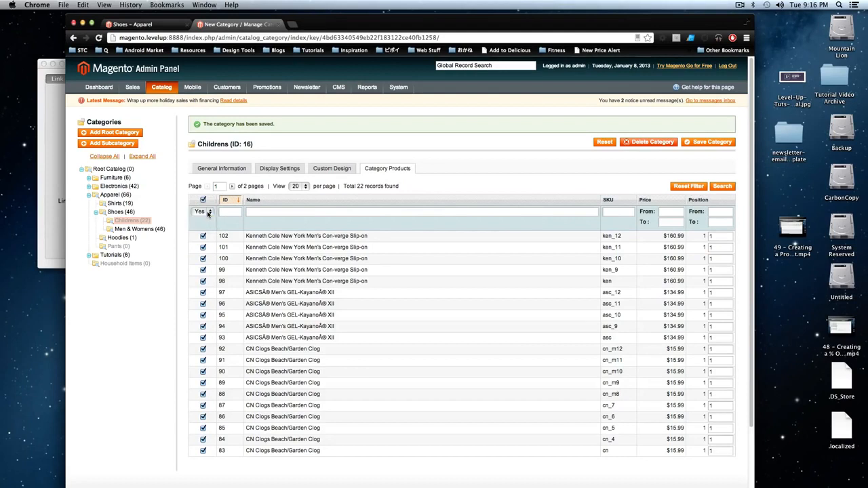
{"action": "left_click", "coordinate": [202, 200]}
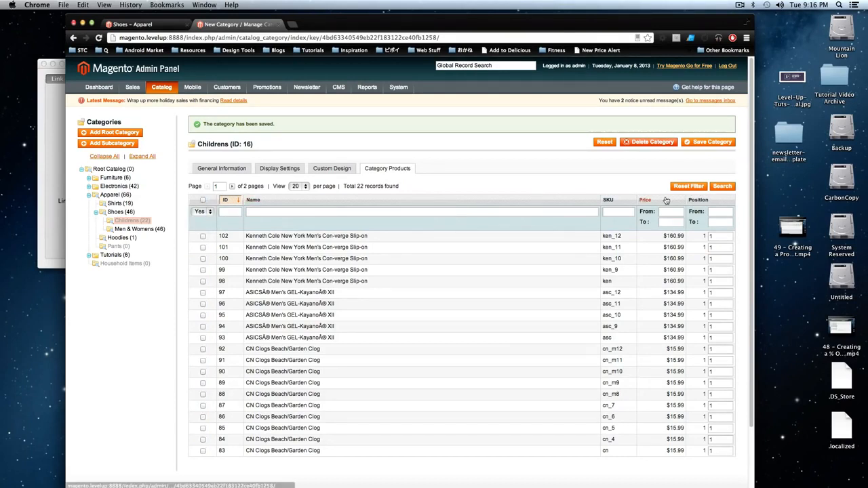
{"action": "left_click", "coordinate": [709, 143]}
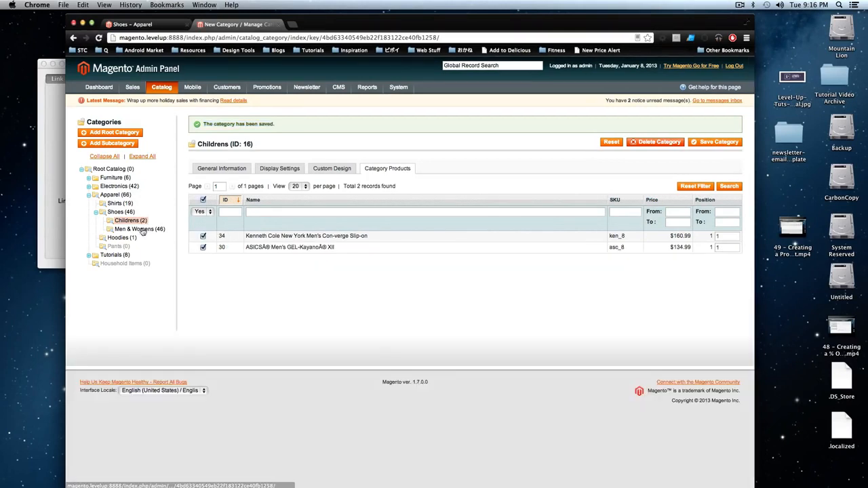
Unassign the remaining products ken_8 and asc_8 from the Childrens category and save it again.
{"action": "left_click", "coordinate": [202, 200]}
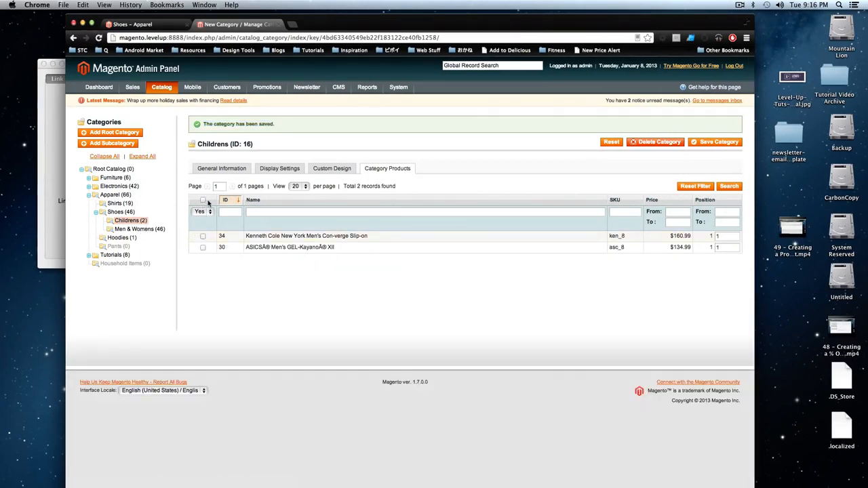
{"action": "left_click", "coordinate": [740, 186]}
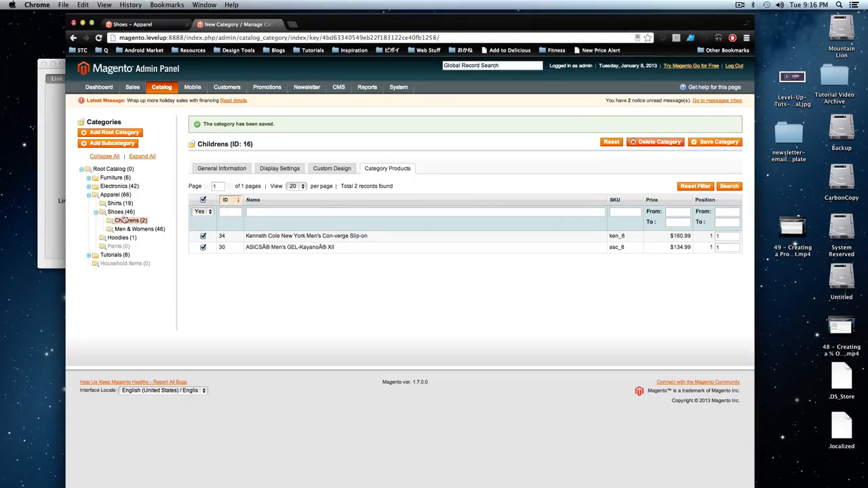
{"action": "left_click", "coordinate": [202, 200]}
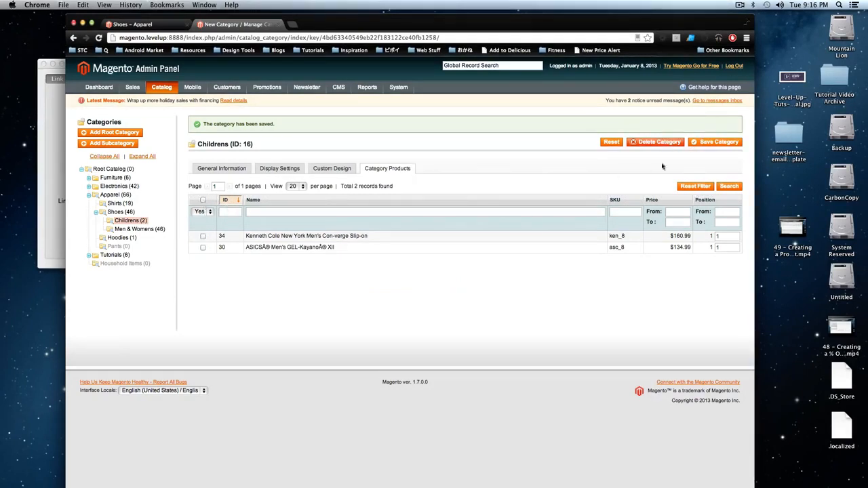
{"action": "left_click", "coordinate": [725, 142]}
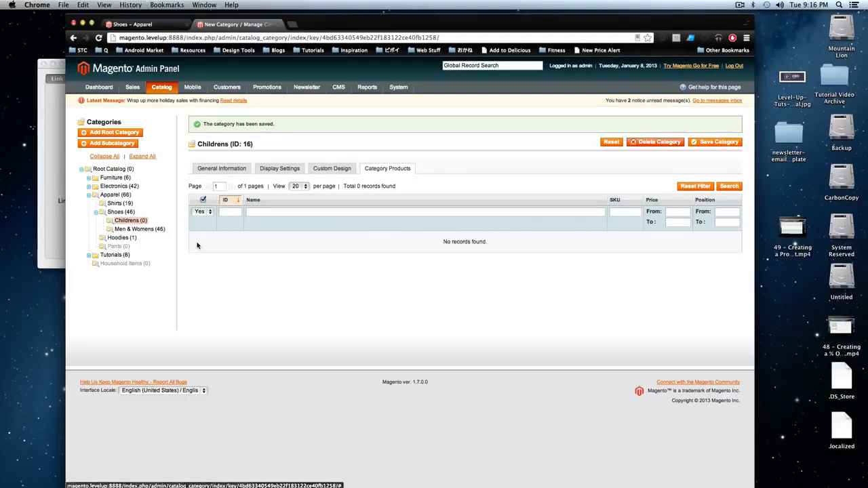
Filter the Men & Womens category's assigned products by the SKU "steve".
{"action": "left_click", "coordinate": [156, 230]}
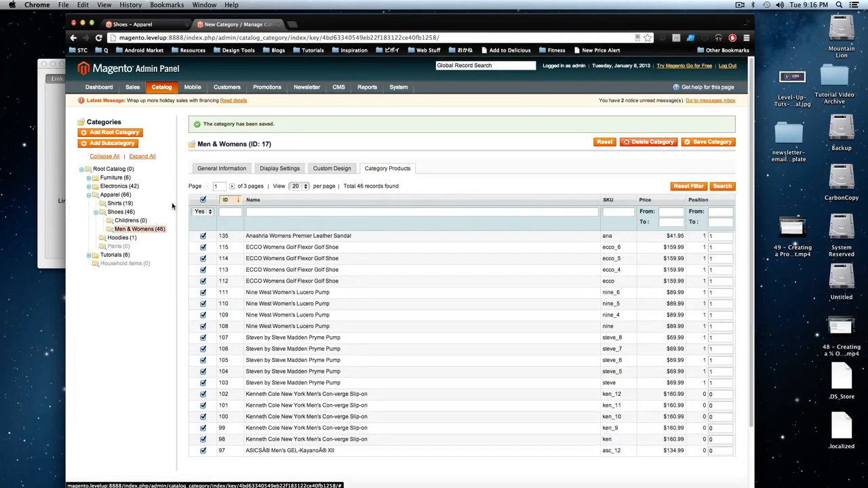
{"action": "left_click", "coordinate": [223, 212]}
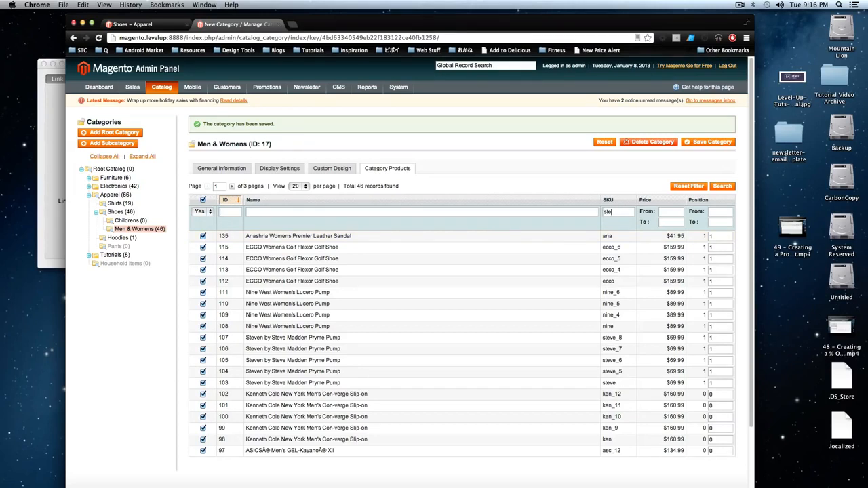
{"action": "key", "text": "Return"}
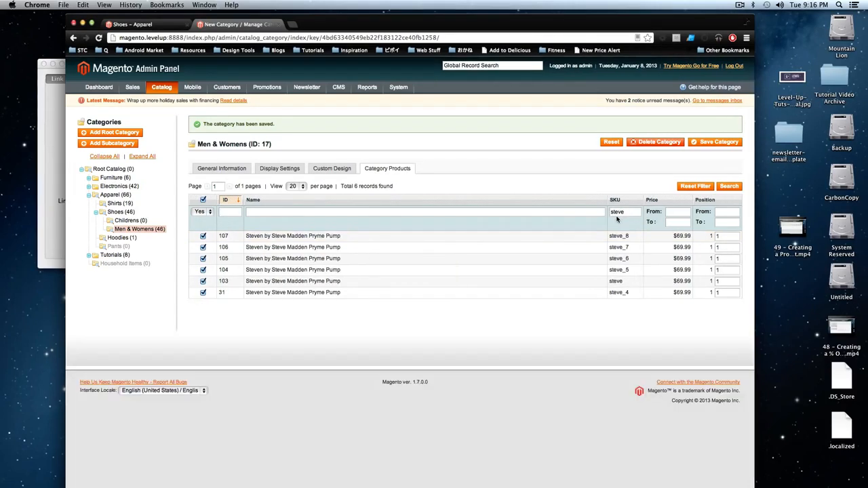